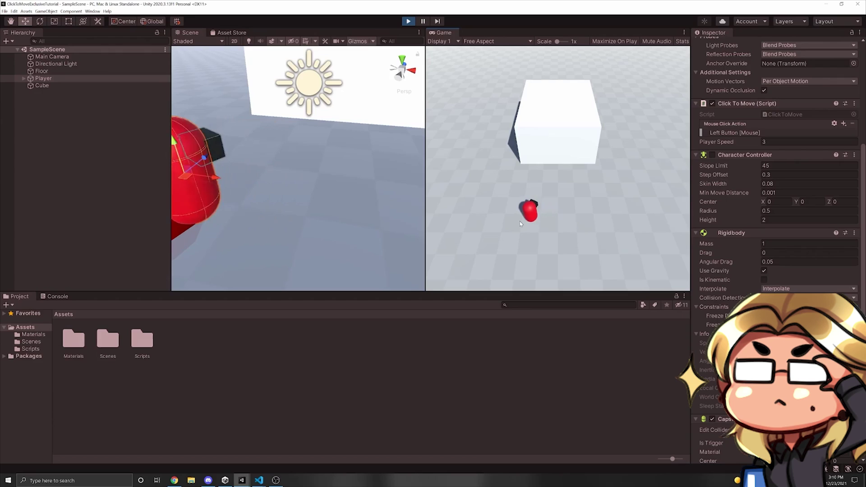
Step: Select the mixamorig:RightForeArm bone in the Hierarchy and switch to the Rotate tool
drag(352, 222, 374, 234)
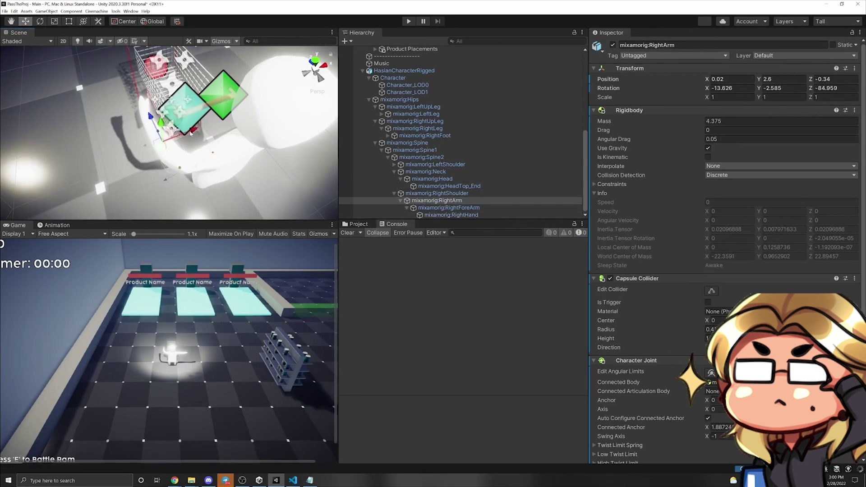
click(190, 133)
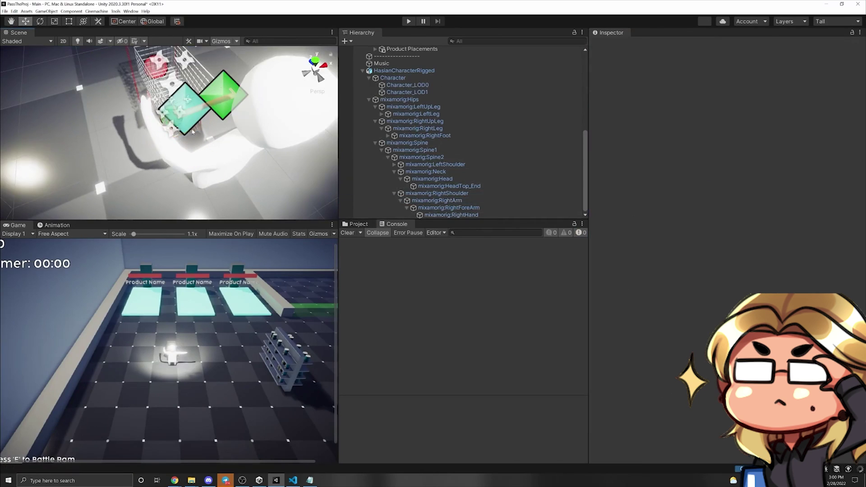
key(e)
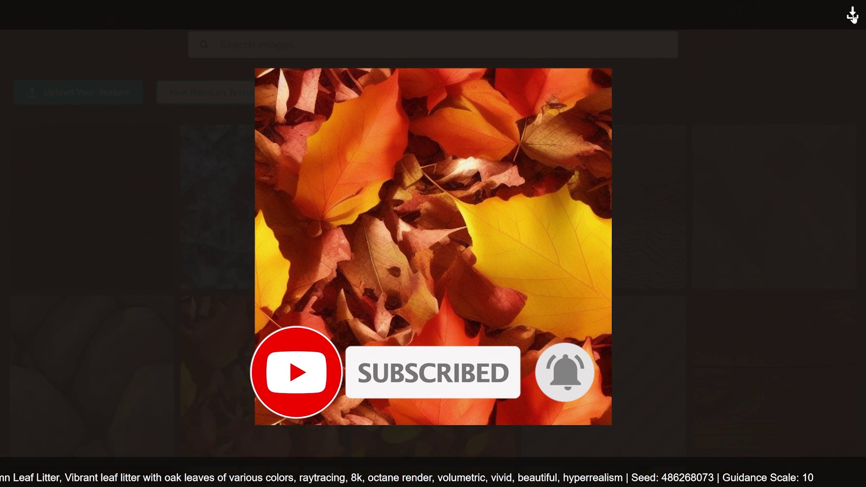
Step: Download the autumn leaf-litter texture as a PNG and open it in Photos
click(852, 15)
click(18, 467)
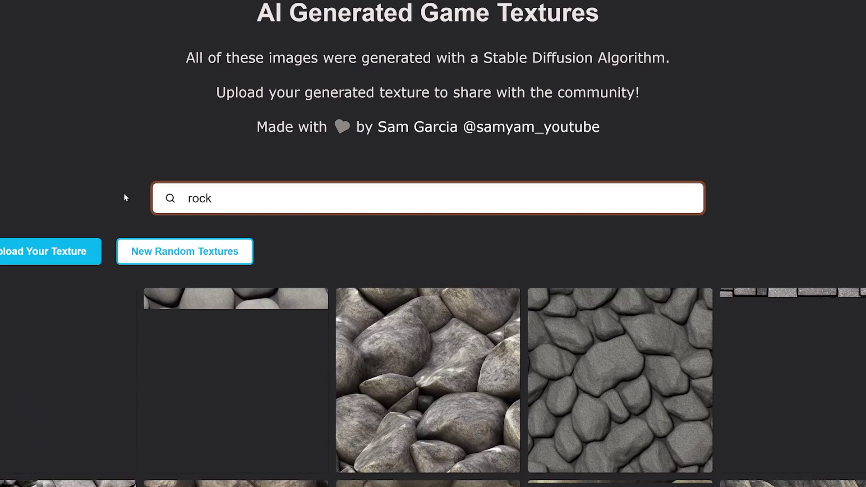
Step: Scroll the brick search results and enlarge the pockmarked red brick texture with its prompt
scroll(126, 194, down, 4)
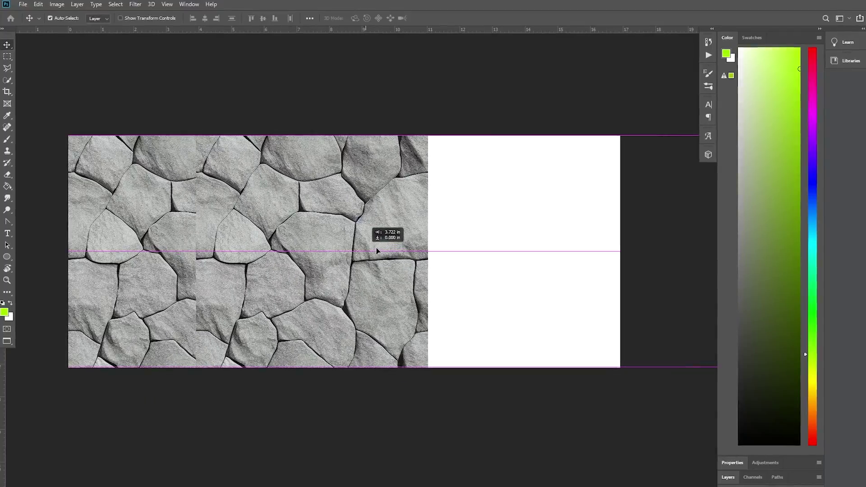
drag(364, 252, 467, 257)
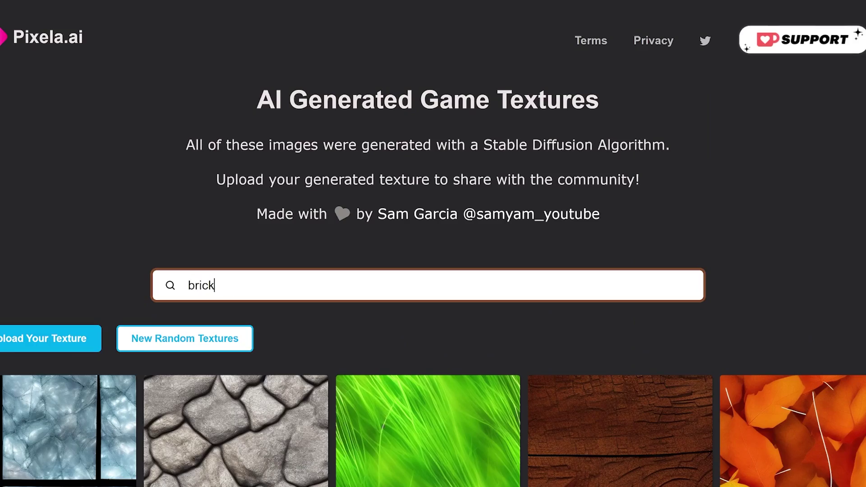
scroll(257, 237, down, 4)
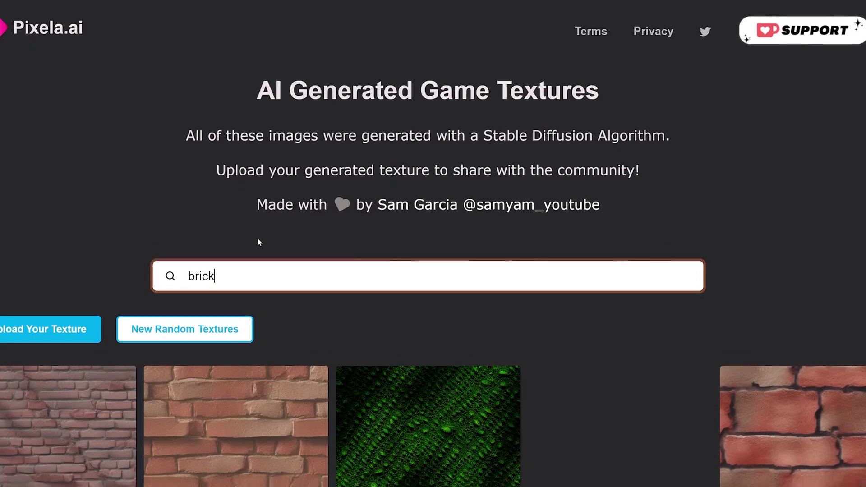
scroll(337, 304, down, 4)
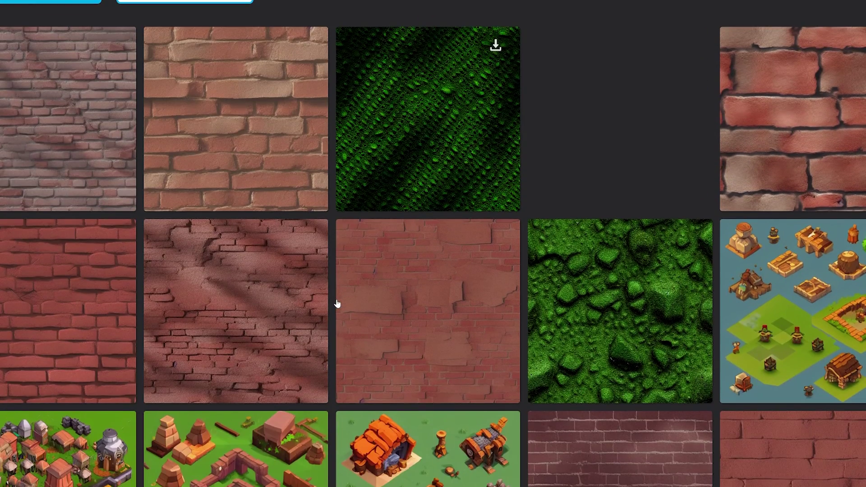
click(38, 252)
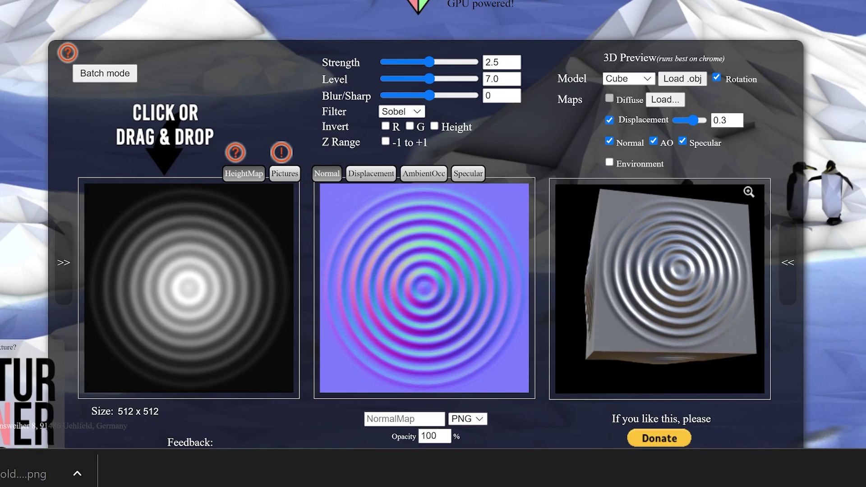
Step: Load the brick PNG as the height map and download its normal map (Strength 3.39, Level 8.4)
drag(23, 474, 188, 290)
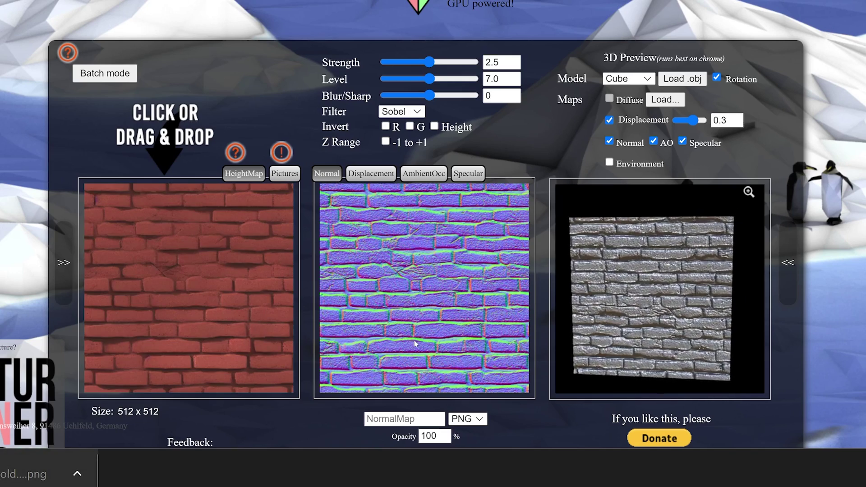
drag(698, 123, 684, 121)
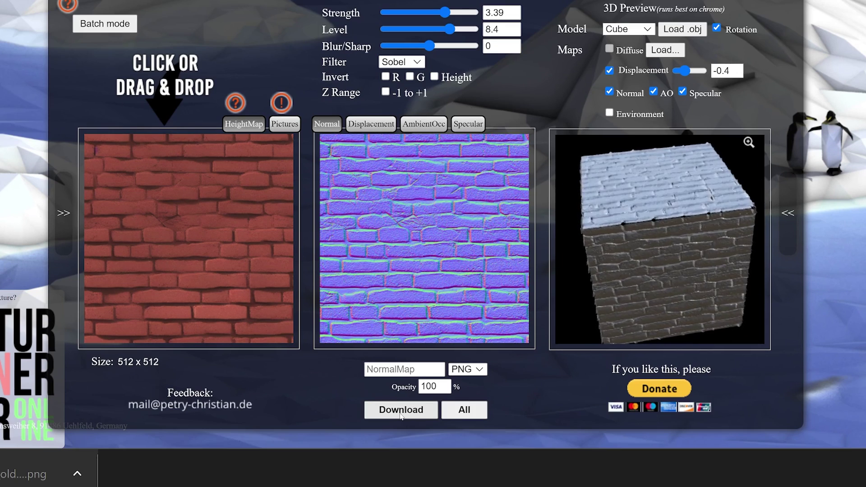
click(401, 411)
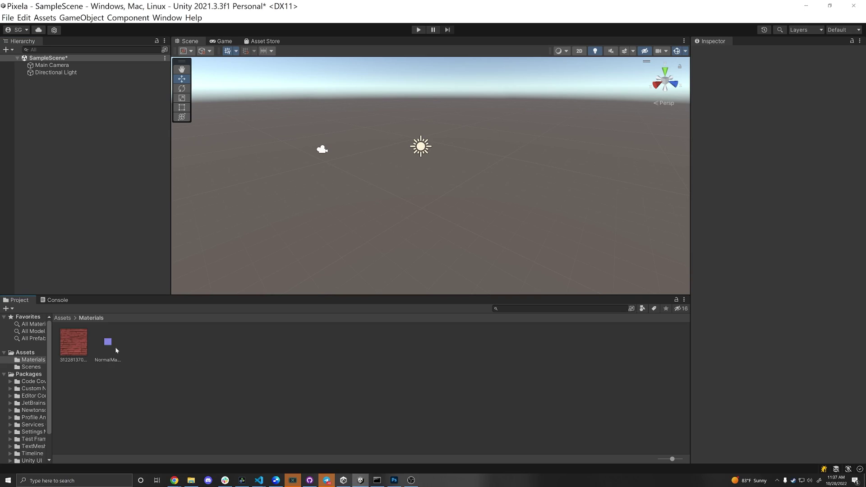
Step: Create a new material named Brick in the Materials folder
click(111, 345)
click(76, 346)
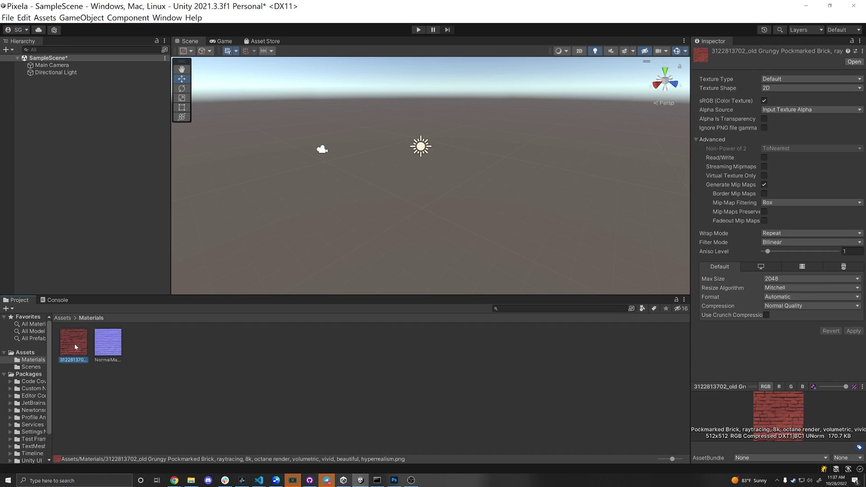
click(152, 374)
right_click(153, 356)
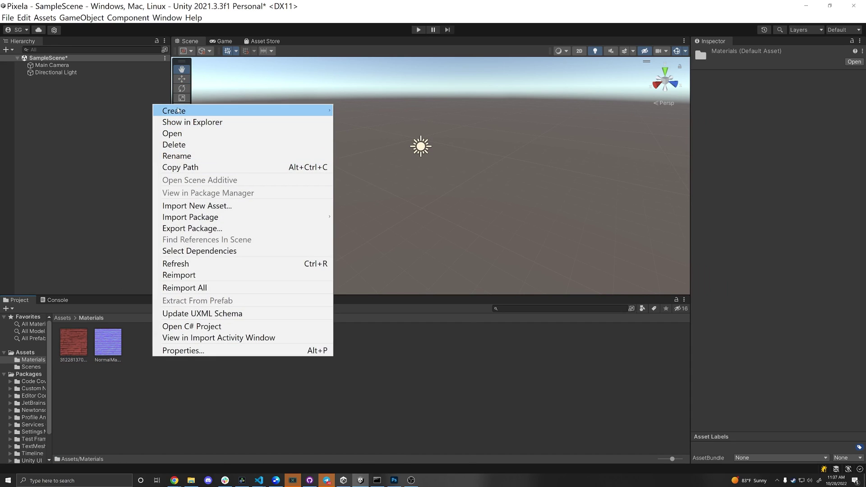
mouse_move(180, 110)
click(356, 259)
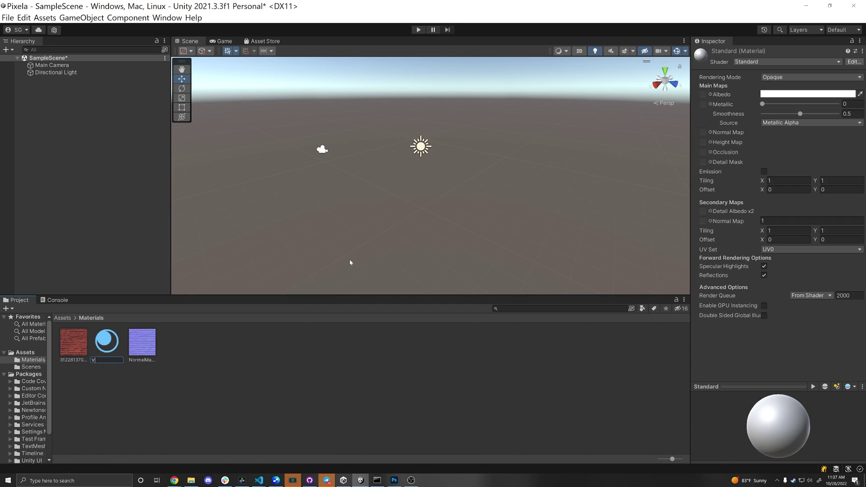
key(Return)
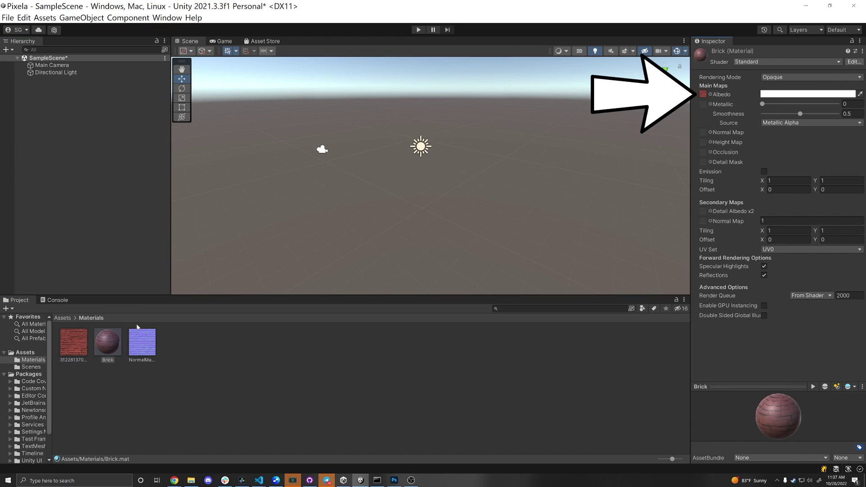
Step: Assign the brick normal map to the Brick material and mark that texture as a normal map
drag(703, 134, 704, 133)
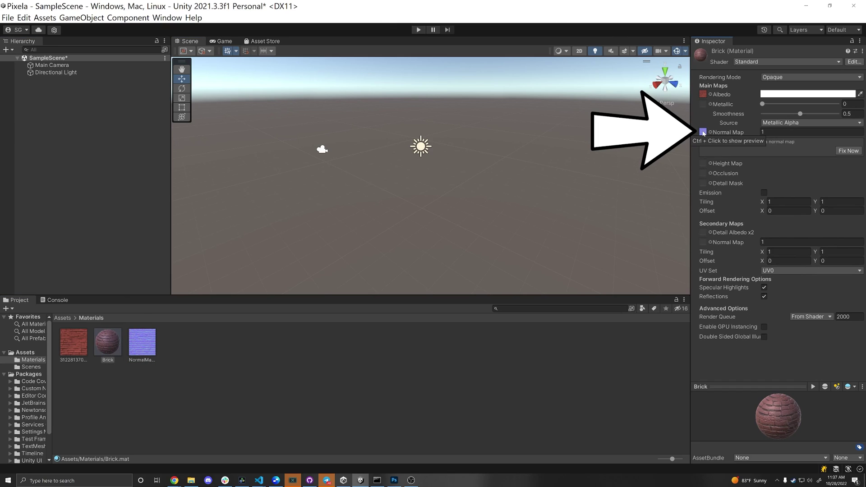
click(840, 152)
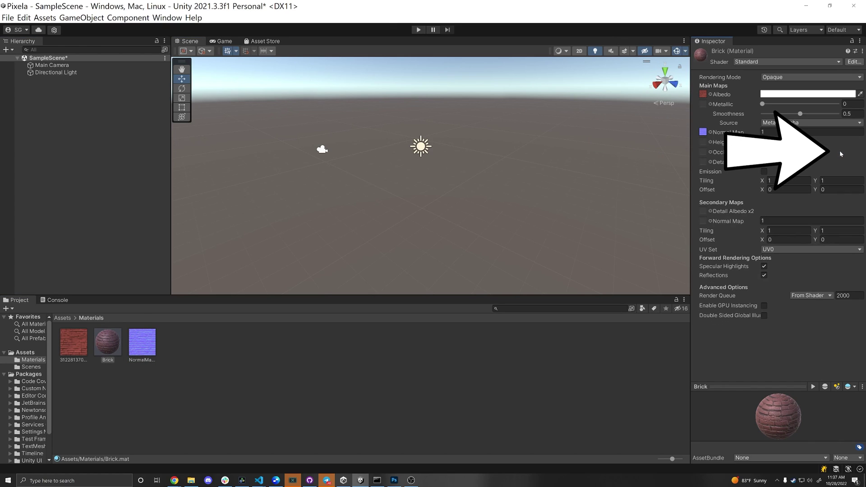
right_click(114, 135)
Step: Add a cube, apply the Brick material to it, and zoom in on its brick relief
mouse_move(166, 257)
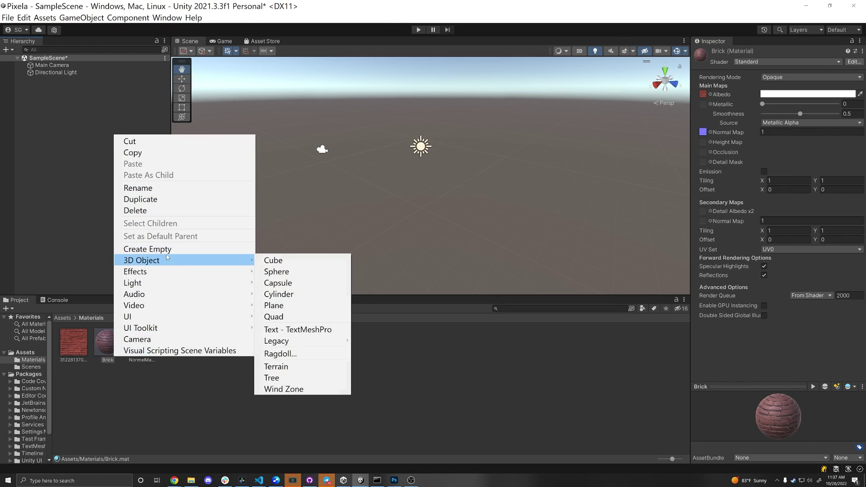
click(267, 261)
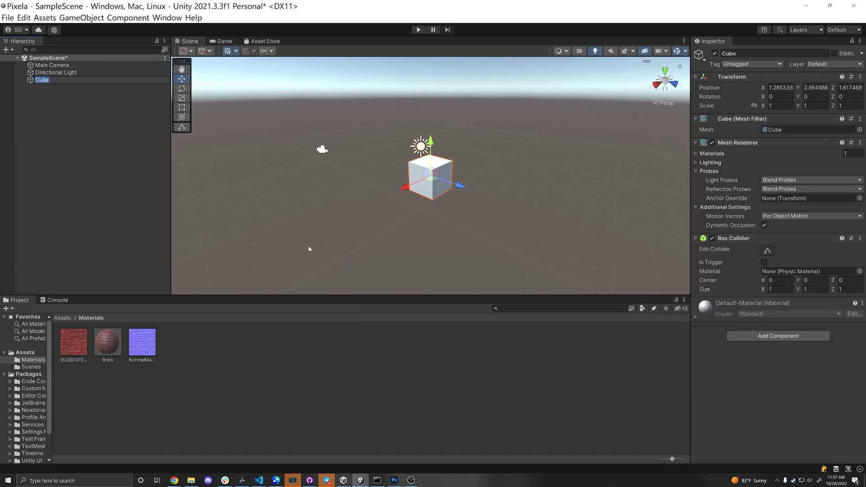
scroll(315, 243, up, 5)
click(252, 289)
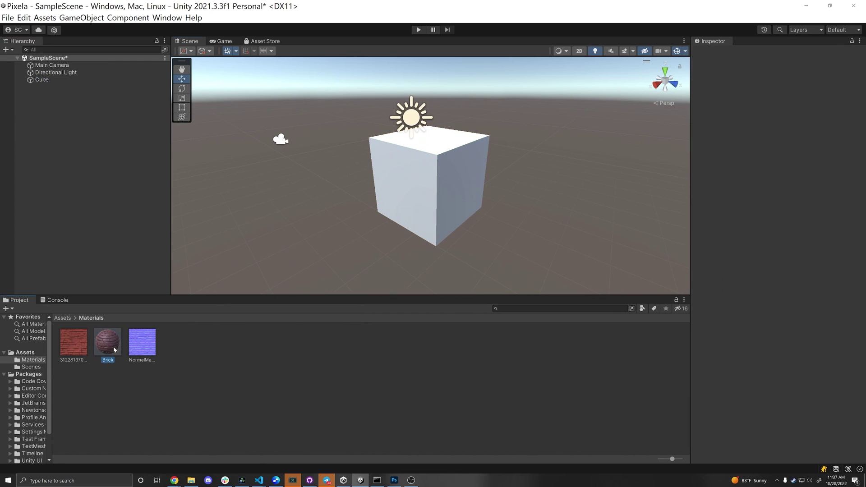
drag(376, 204, 201, 304)
scroll(410, 180, up, 8)
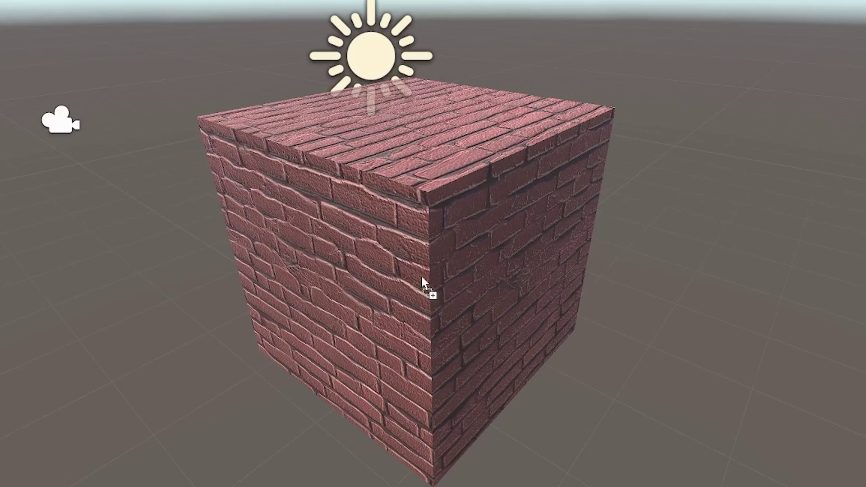
click(417, 243)
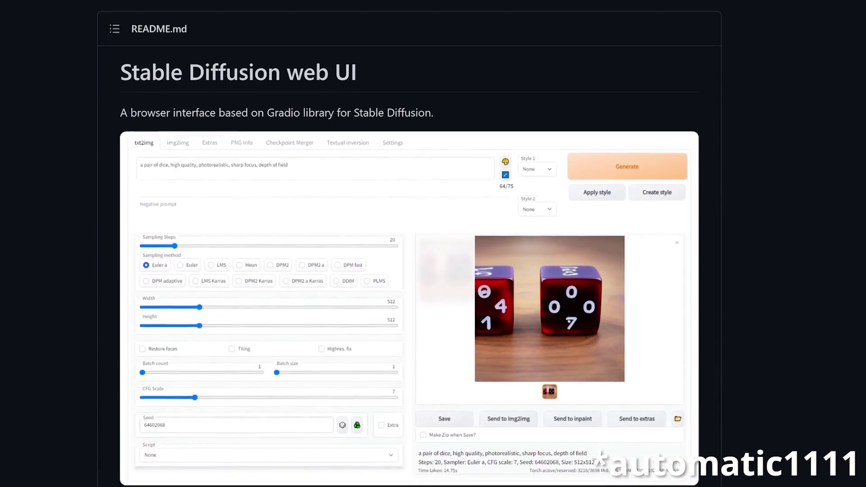
scroll(409, 297, down, 2)
scroll(409, 298, up, 1)
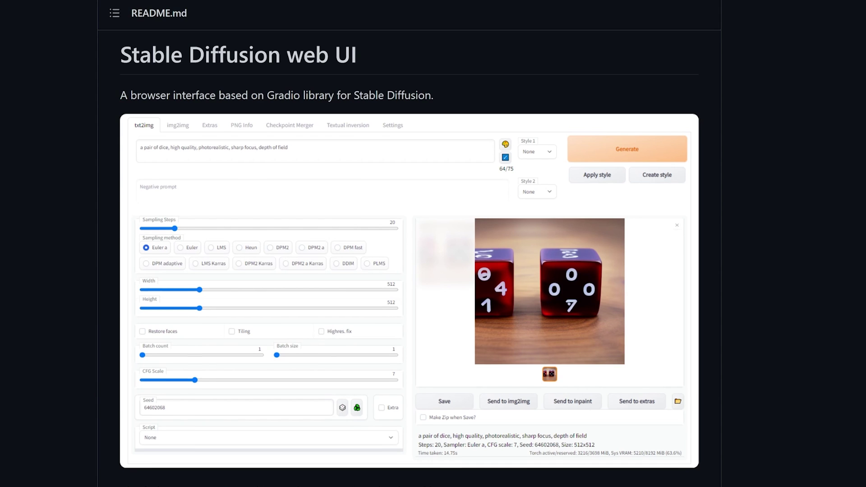
scroll(409, 298, down, 5)
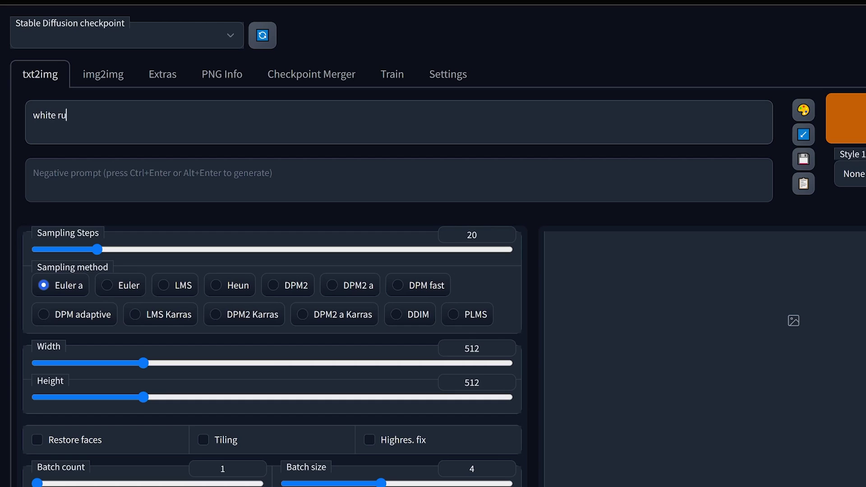
text(sty granite seamless texture, 4k)
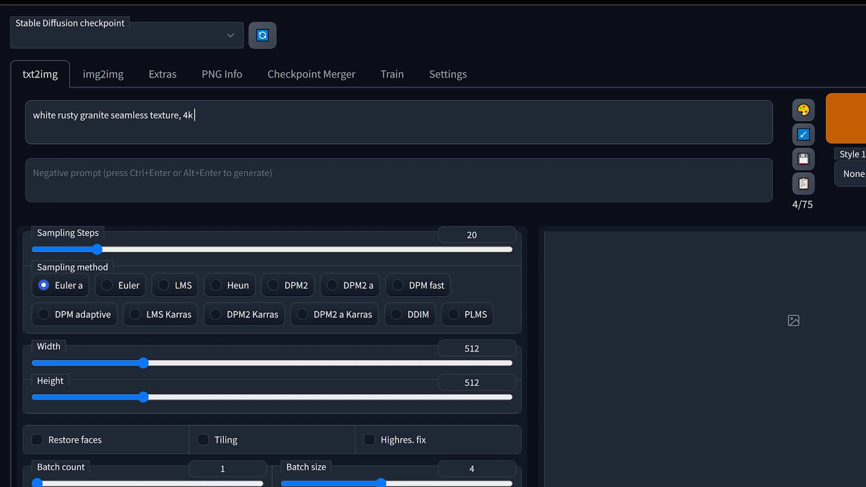
key(BackSpace)
key(BackSpace)
text(8k realistive, rayt)
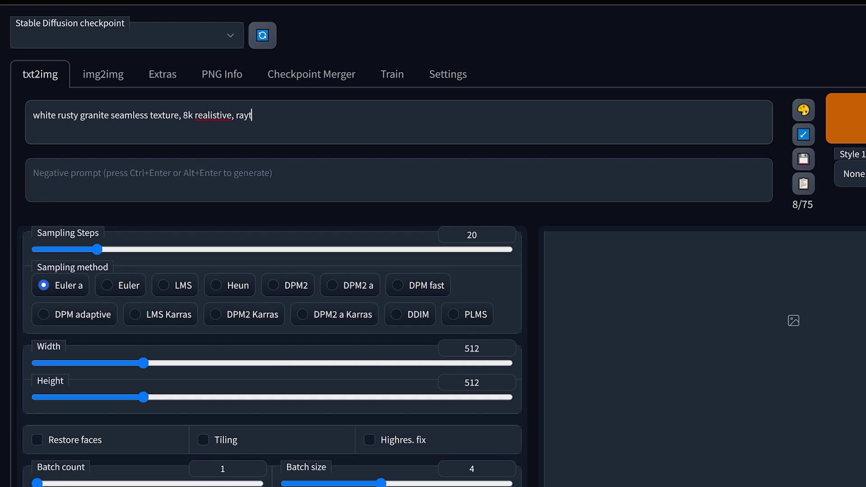
text(racing, octane rendering)
right_click(215, 116)
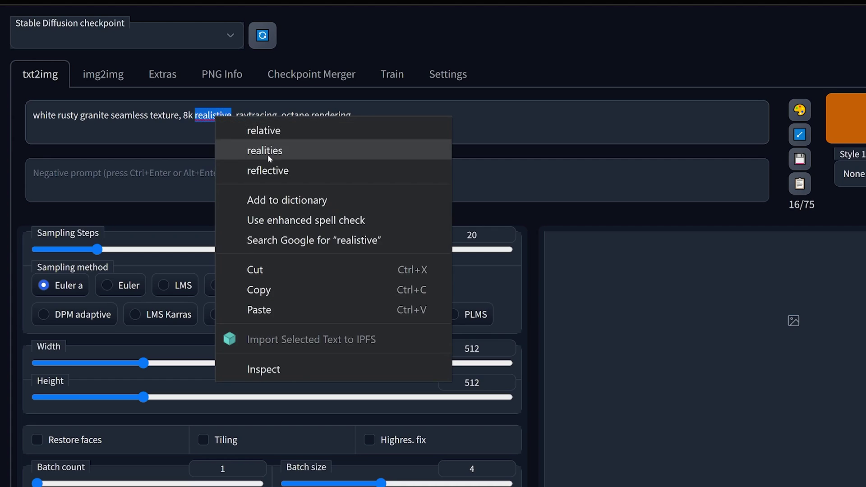
click(269, 151)
Step: Enable Tiling so the generated granite images repeat seamlessly
scroll(228, 248, down, 4)
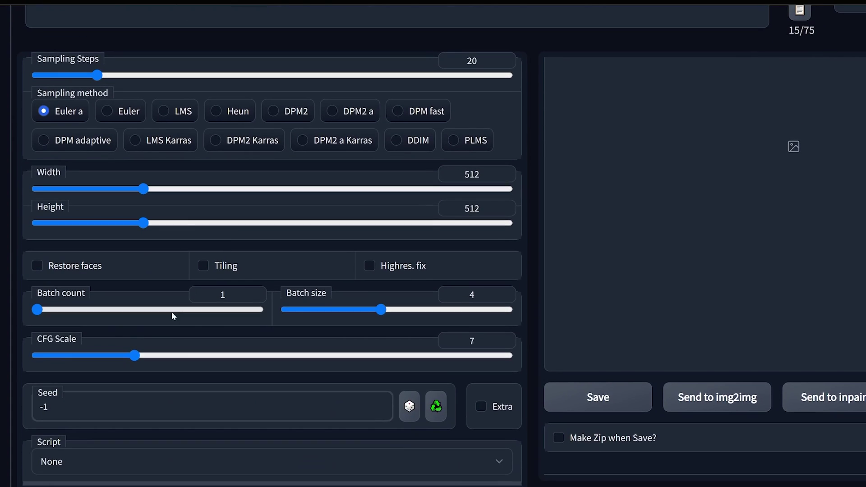
click(213, 268)
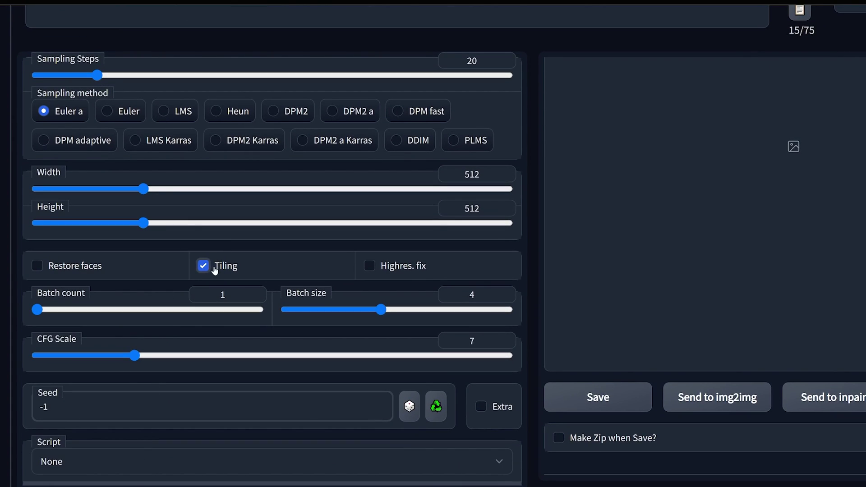
scroll(215, 269, up, 4)
Step: Generate the four granite textures and view the second one full size
click(852, 118)
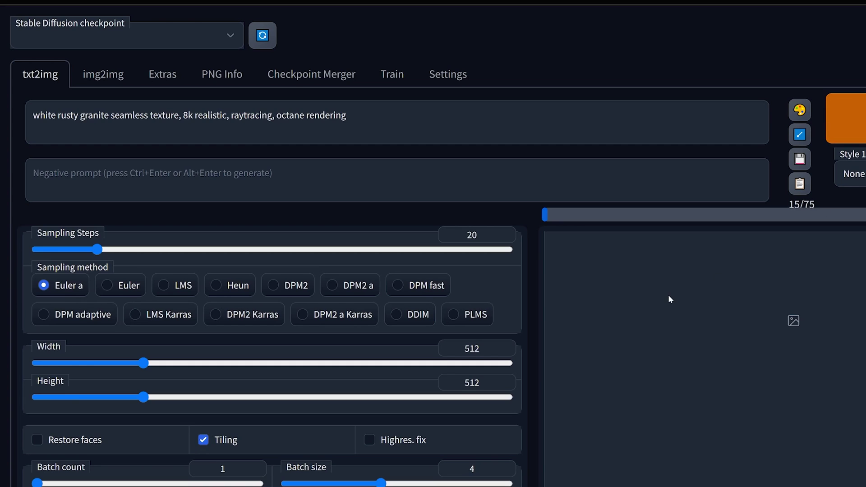
scroll(668, 299, down, 2)
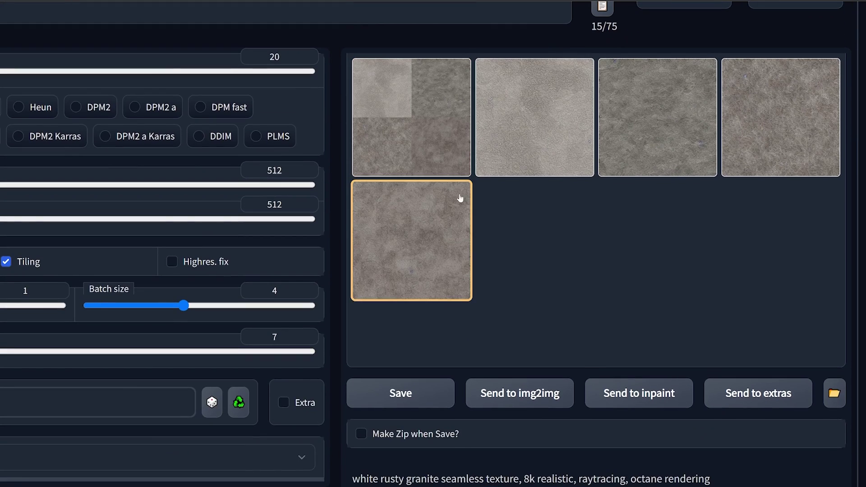
click(699, 245)
click(502, 153)
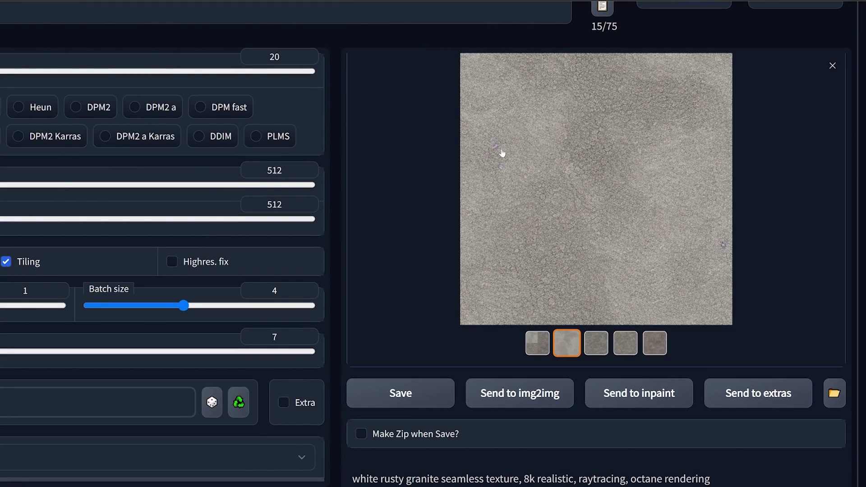
Step: Compare the remaining granite textures, then save the third one
click(596, 343)
click(625, 342)
click(654, 343)
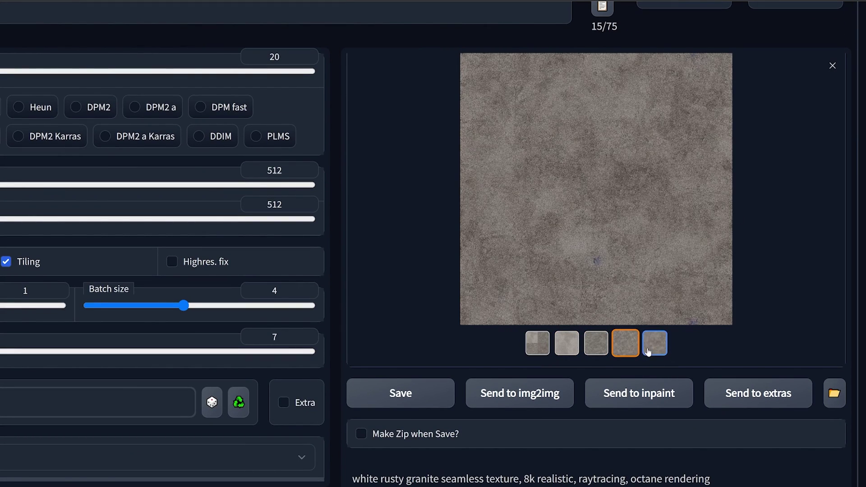
click(595, 343)
click(564, 350)
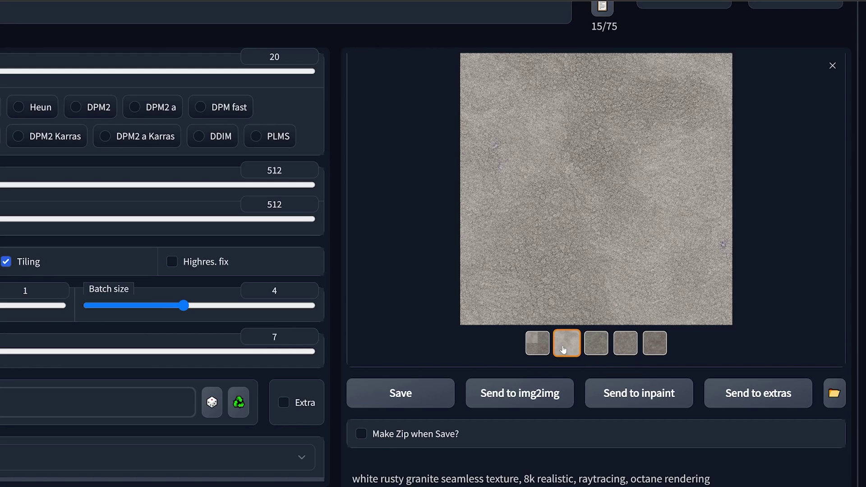
click(588, 352)
click(407, 395)
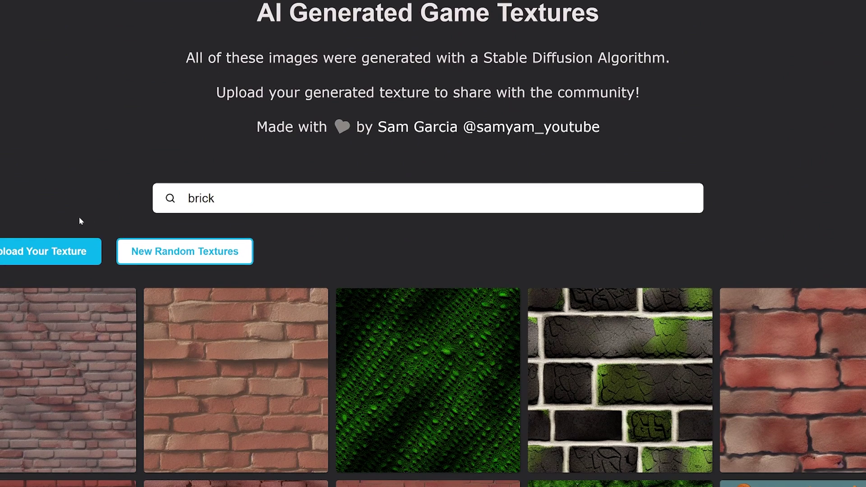
Step: Upload the saved granite texture image via Upload Your Texture
click(46, 244)
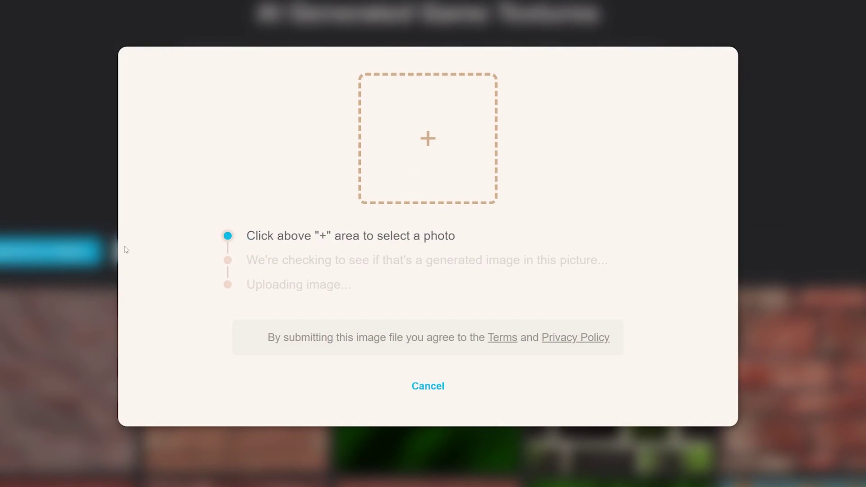
click(424, 137)
scroll(368, 233, down, 15)
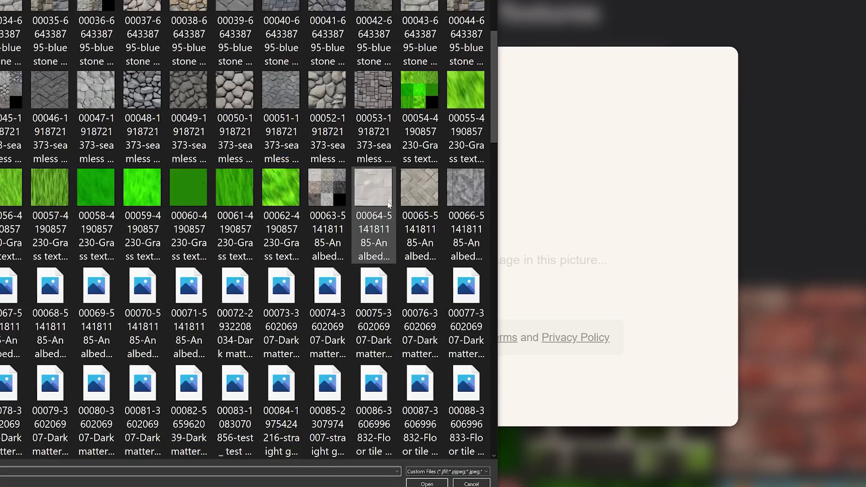
double_click(7, 386)
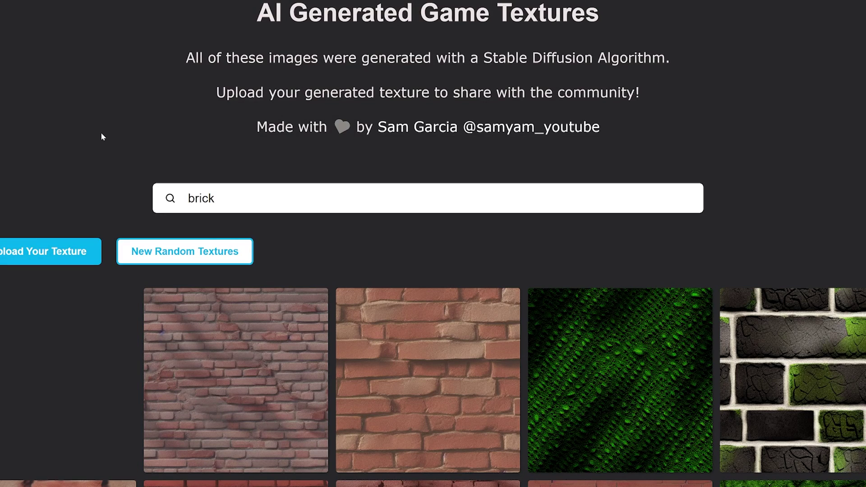
scroll(433, 288, down, 2)
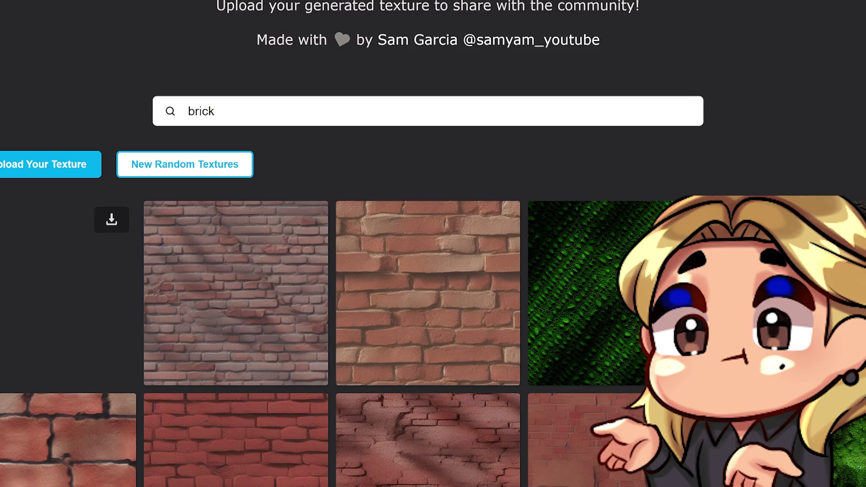
scroll(297, 405, up, 4)
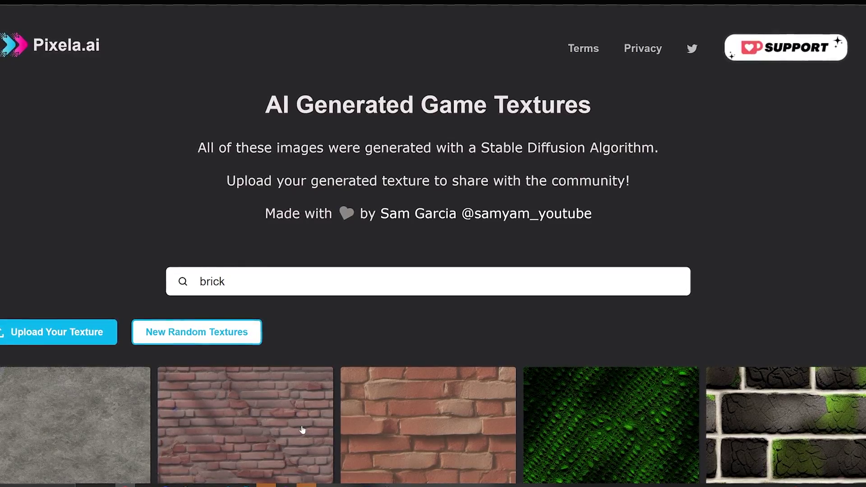